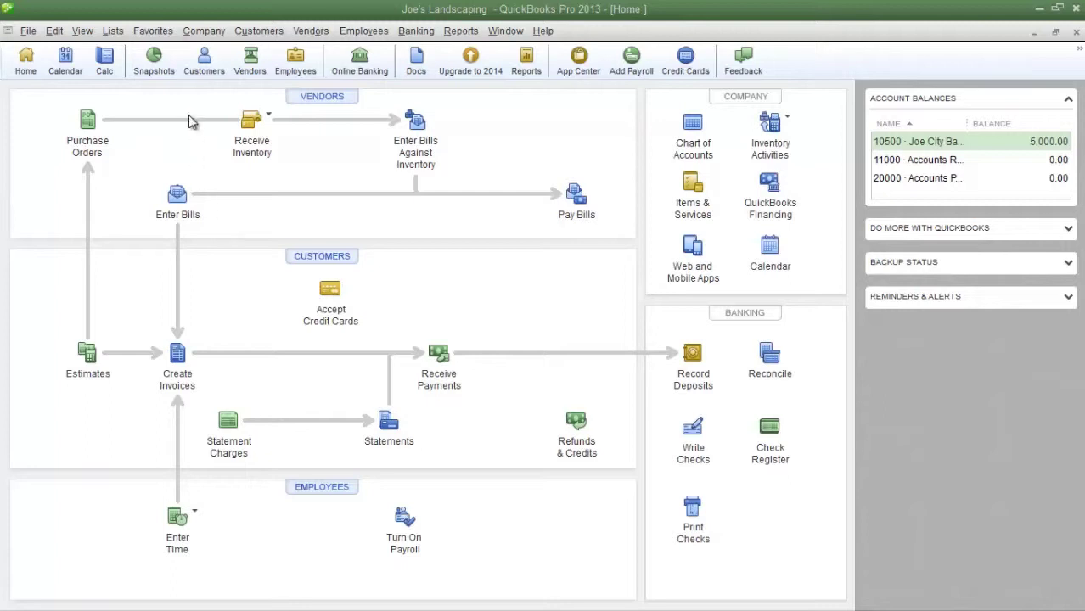
# Start a new item from the Item List and set its type to Inventory Part
pyautogui.click(113, 31)
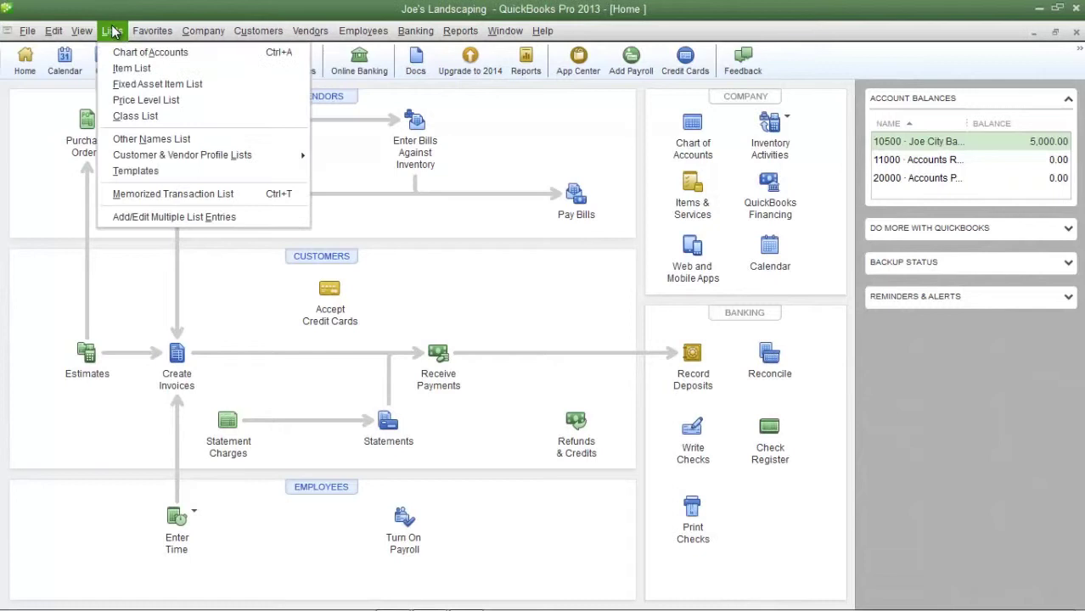
pyautogui.click(123, 69)
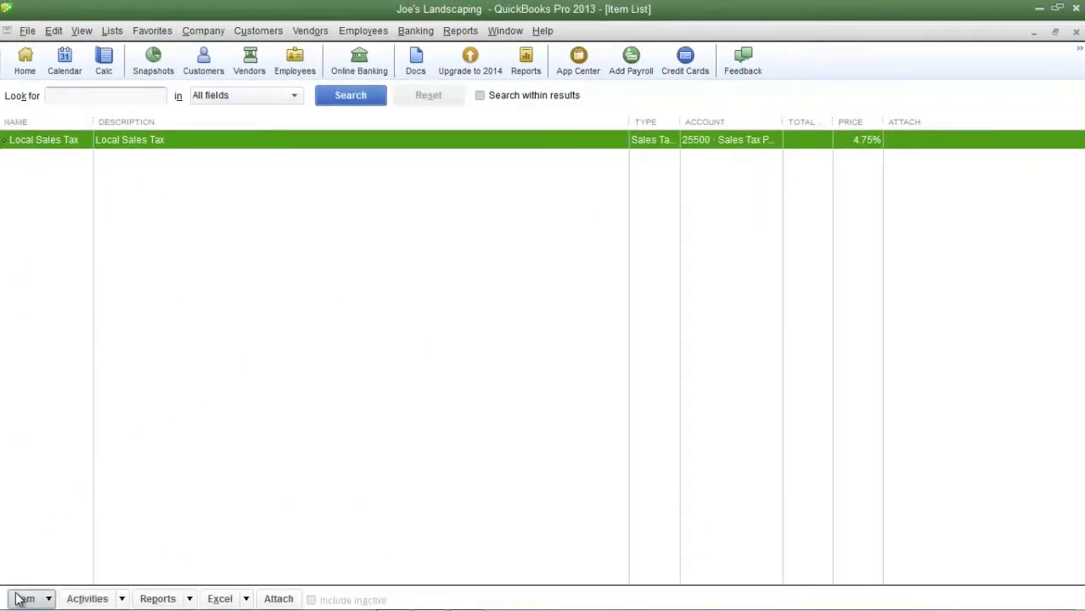
pyautogui.click(24, 598)
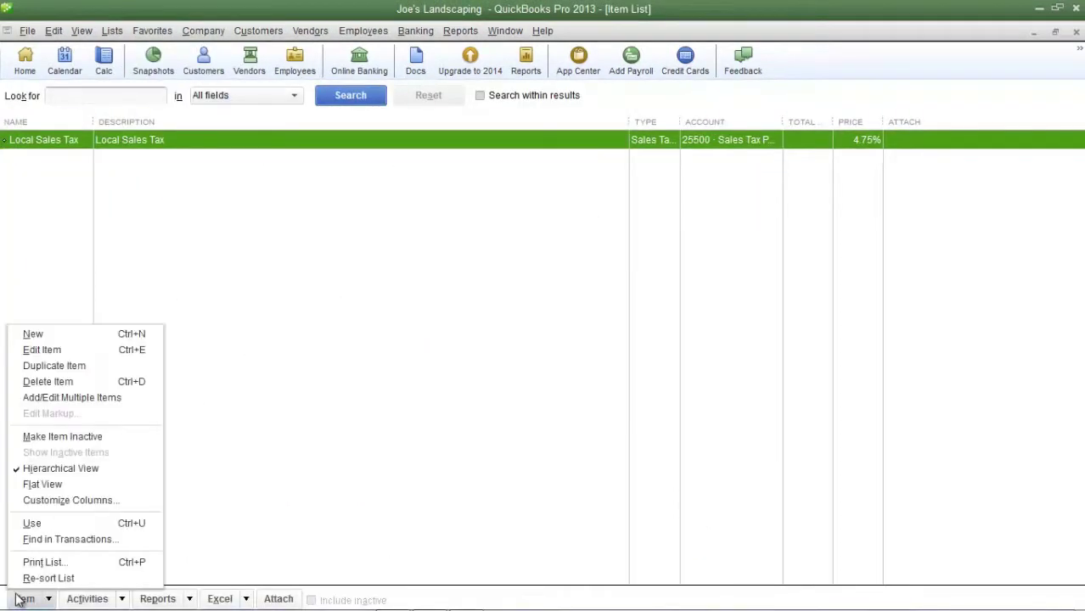
pyautogui.click(52, 339)
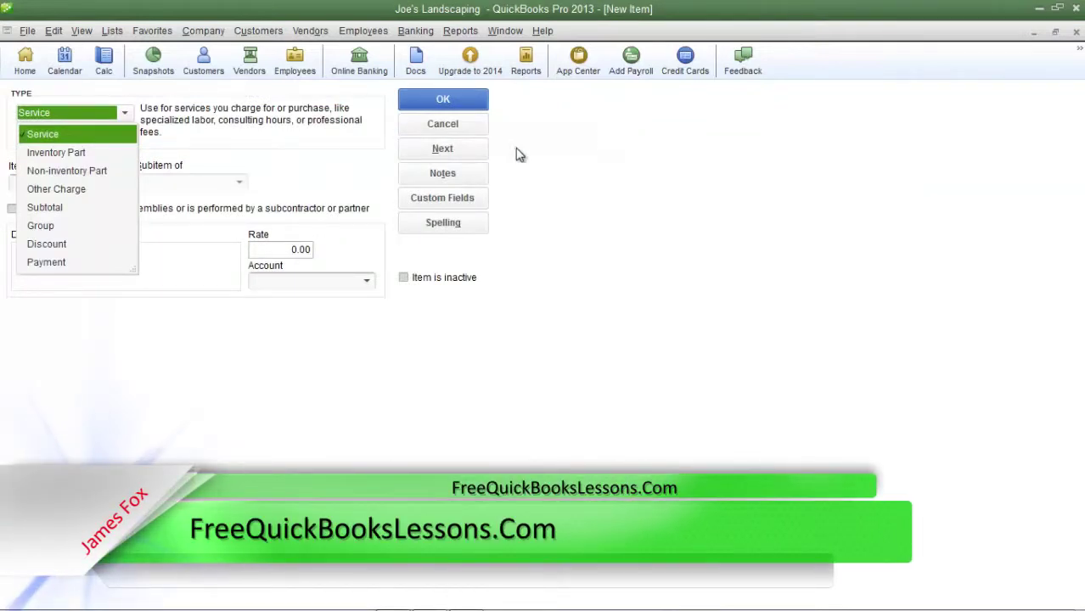
pyautogui.click(92, 159)
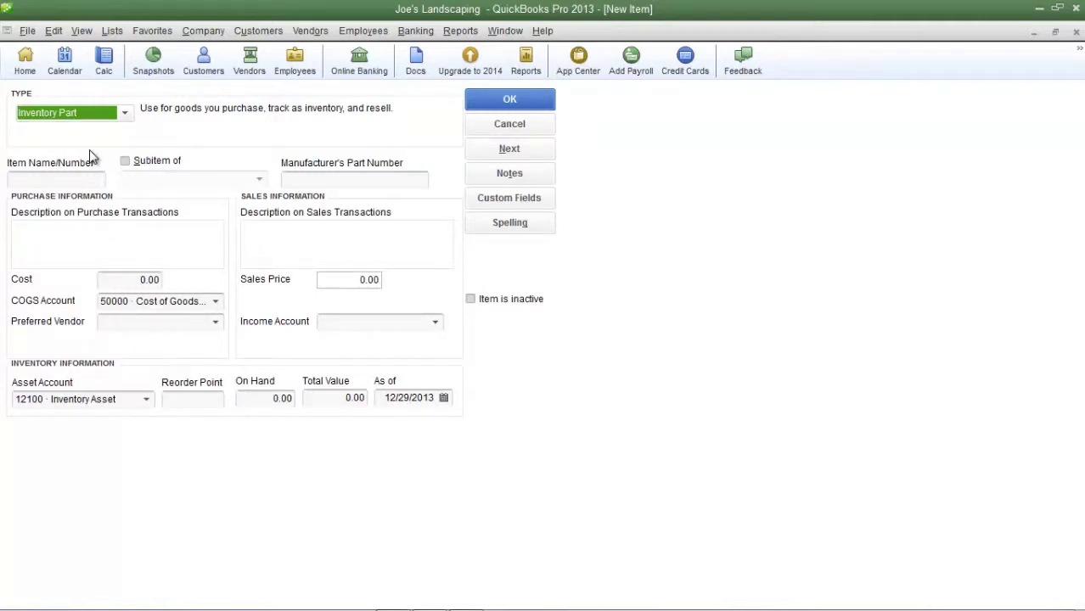
# Name the new item Red Roses and enter 12345 as the manufacturer's part number
pyautogui.click(54, 181)
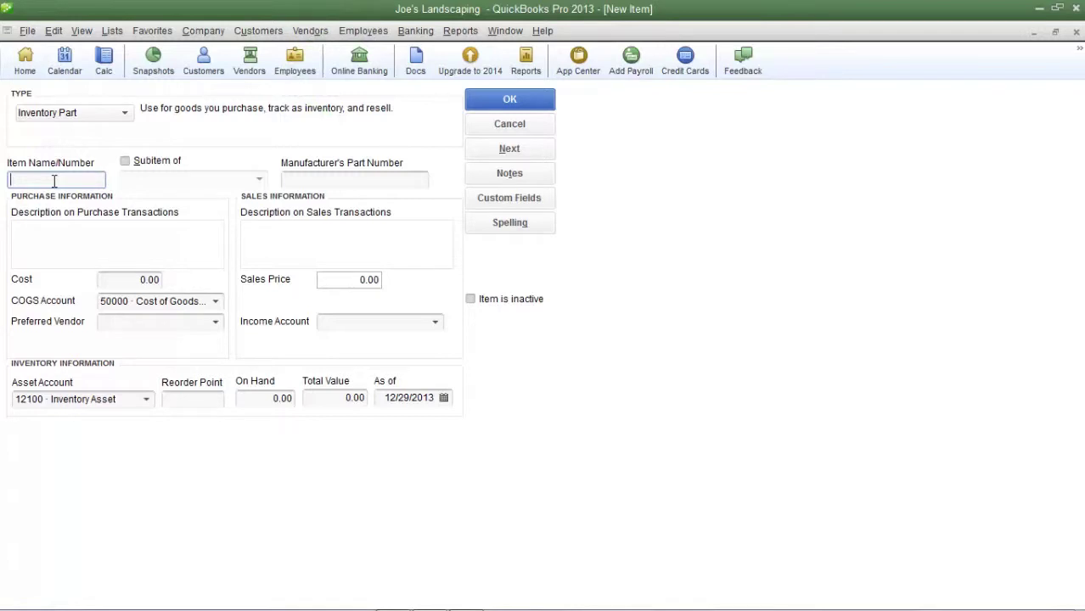
pyautogui.write('Red Roses')
pyautogui.press('Tab')
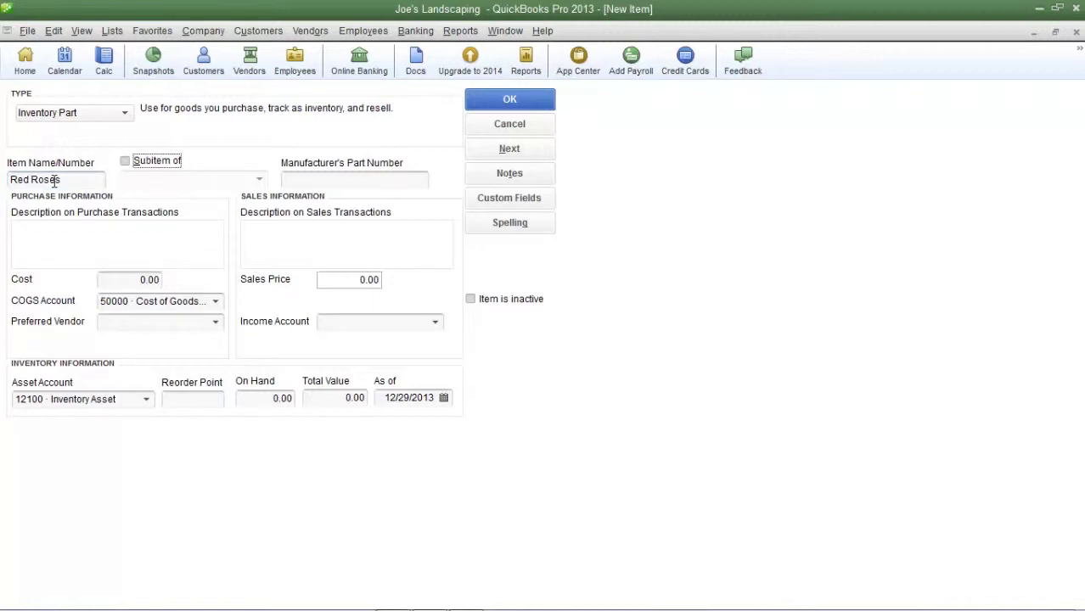
pyautogui.press('Tab')
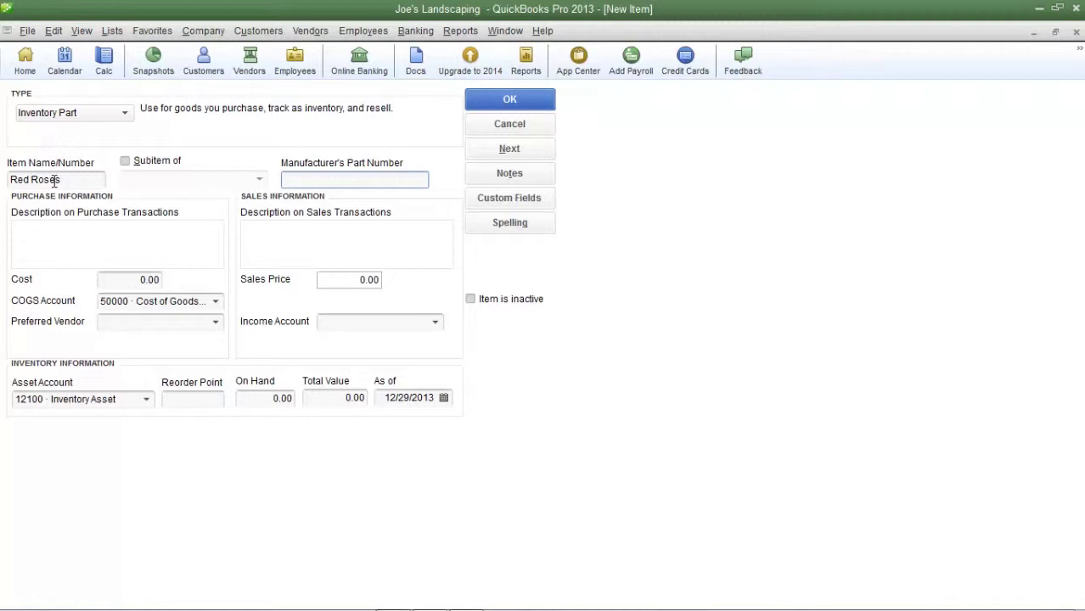
pyautogui.write('12345')
# Enter the purchase description "Long Stem Red Roses" and the sales description "Beautiful long stem red roses"
pyautogui.click(60, 242)
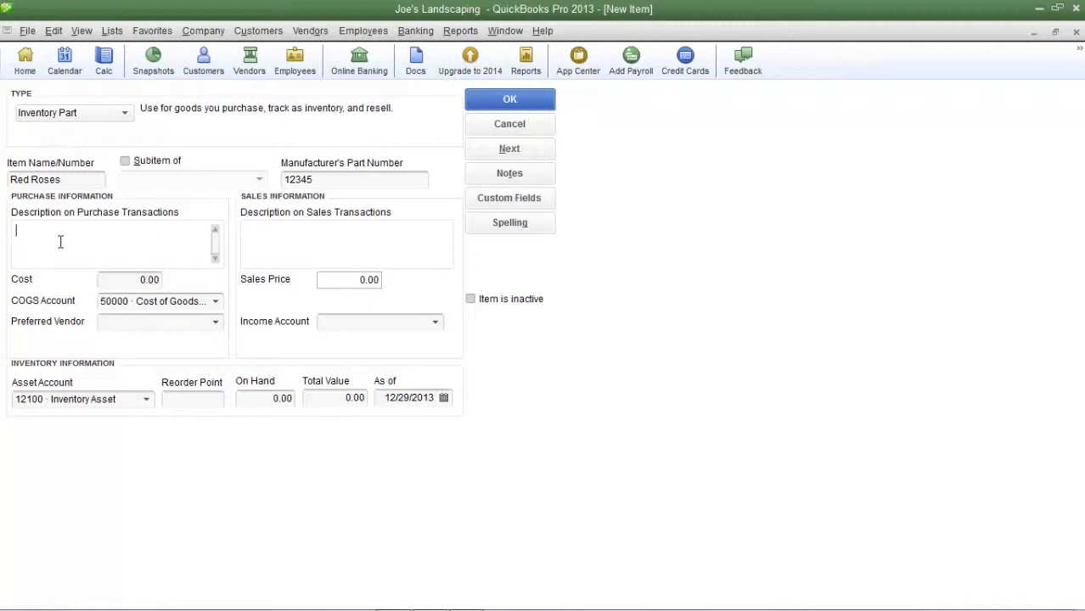
pyautogui.write('Long Stem Red Roses')
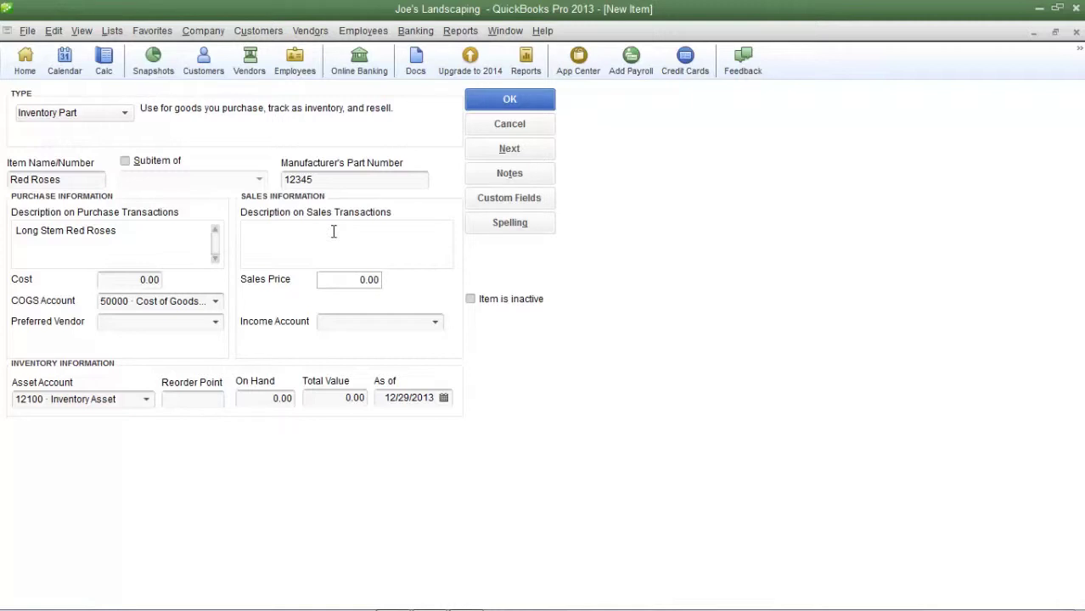
pyautogui.click(334, 231)
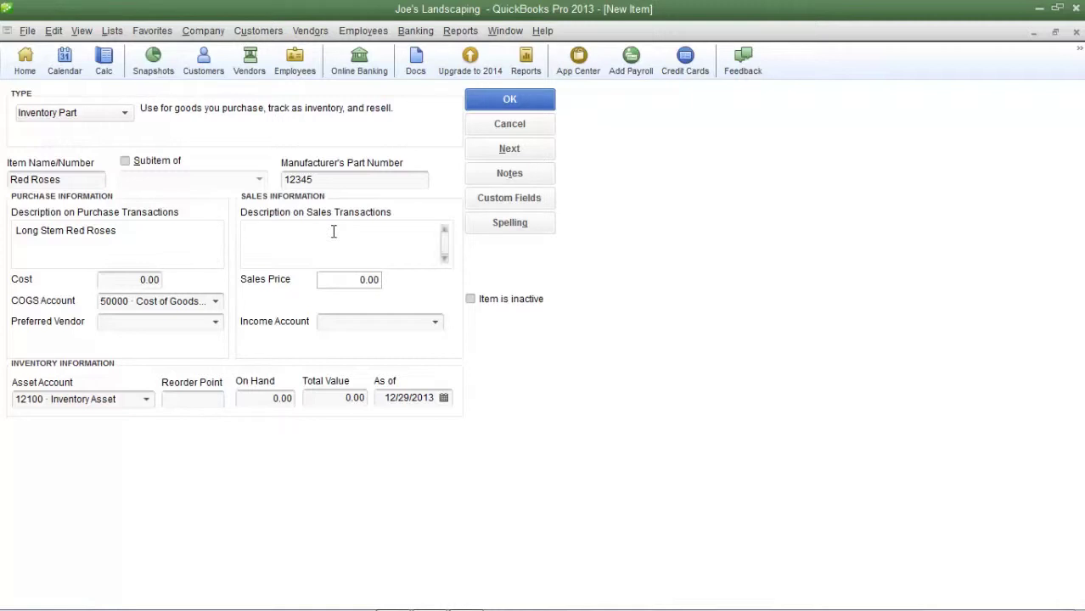
pyautogui.write('Beautiful long stem red roses')
# Set the item's cost to 25.00 and its sales price to 50.00
pyautogui.click(134, 283)
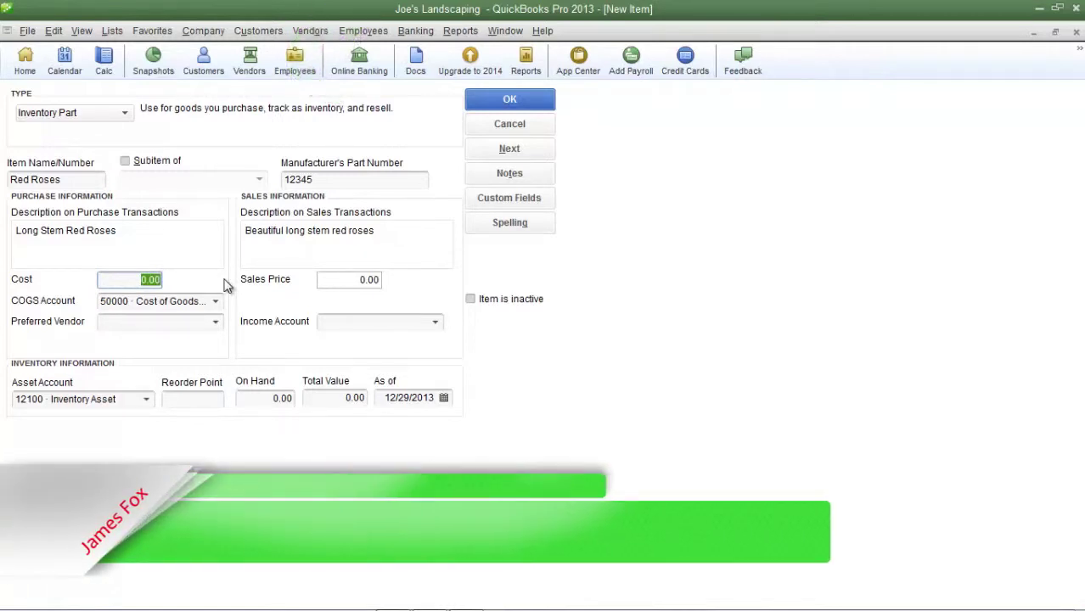
pyautogui.write('25')
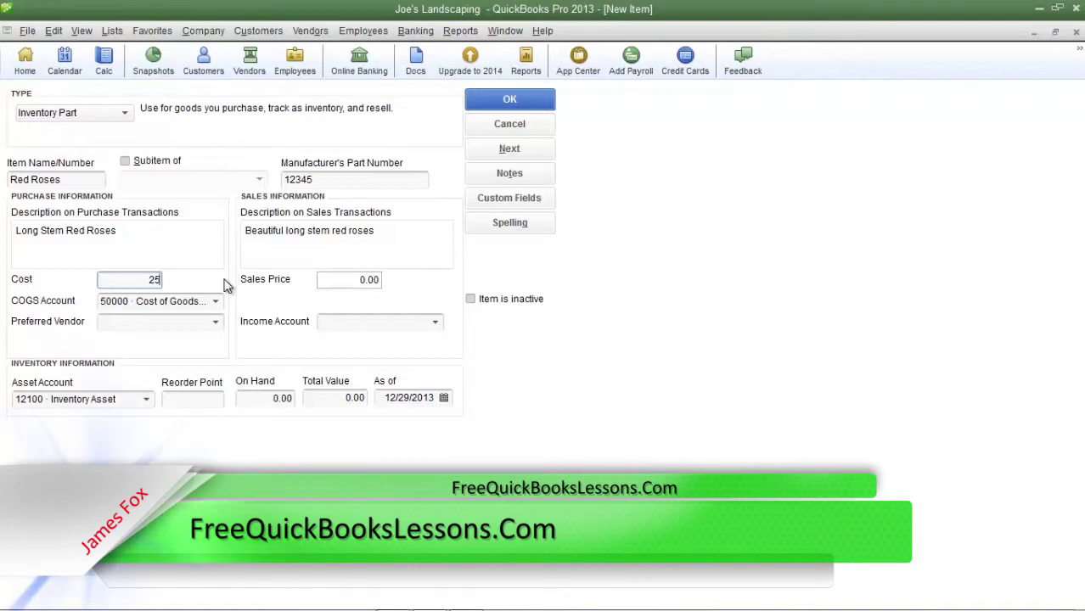
pyautogui.click(130, 280)
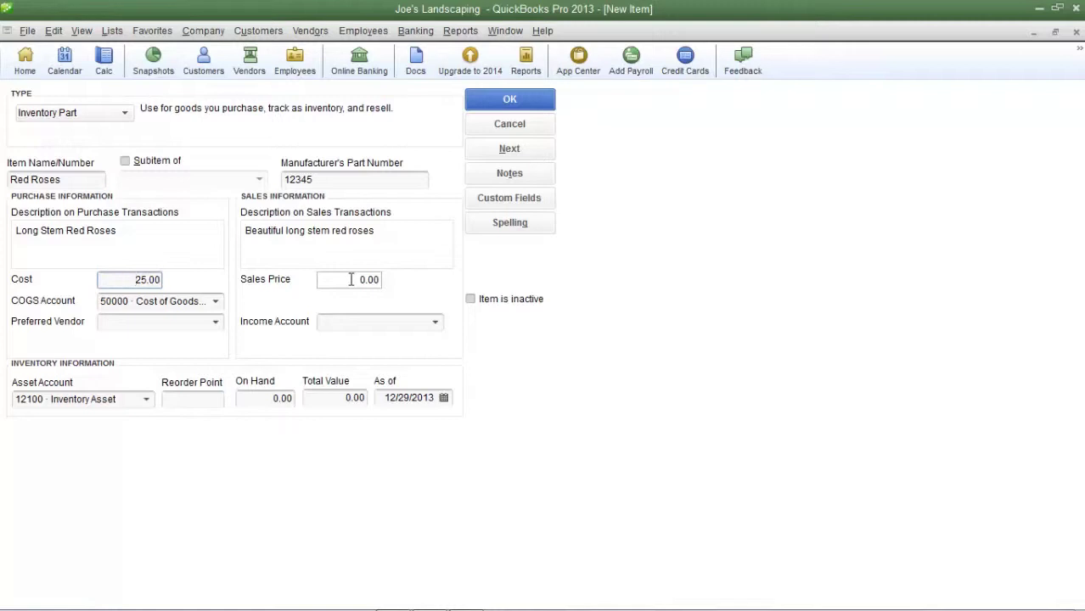
pyautogui.click(350, 279)
pyautogui.write('50')
# Assign 40100 · Flowers as the item's income account and Dewey Company as its preferred vendor
pyautogui.click(334, 319)
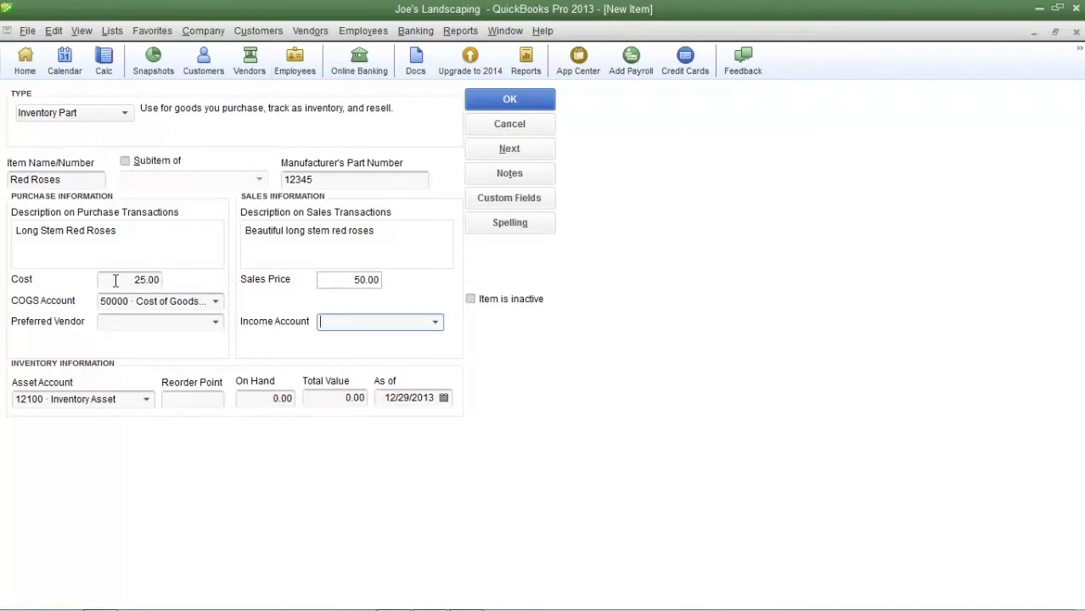
pyautogui.hotkey('shift', 'Tab')
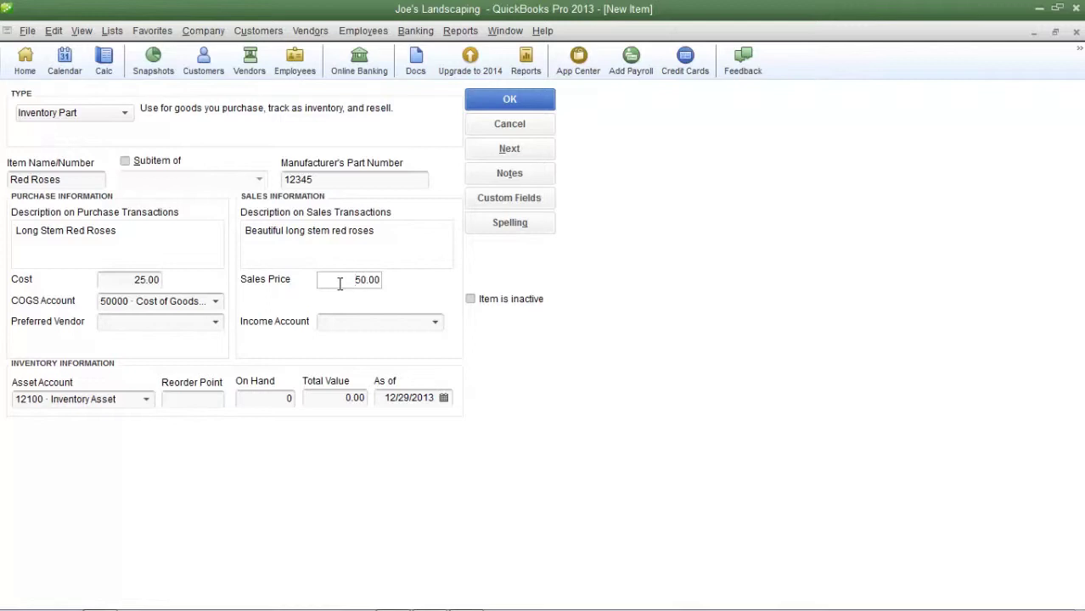
pyautogui.click(340, 284)
pyautogui.click(438, 325)
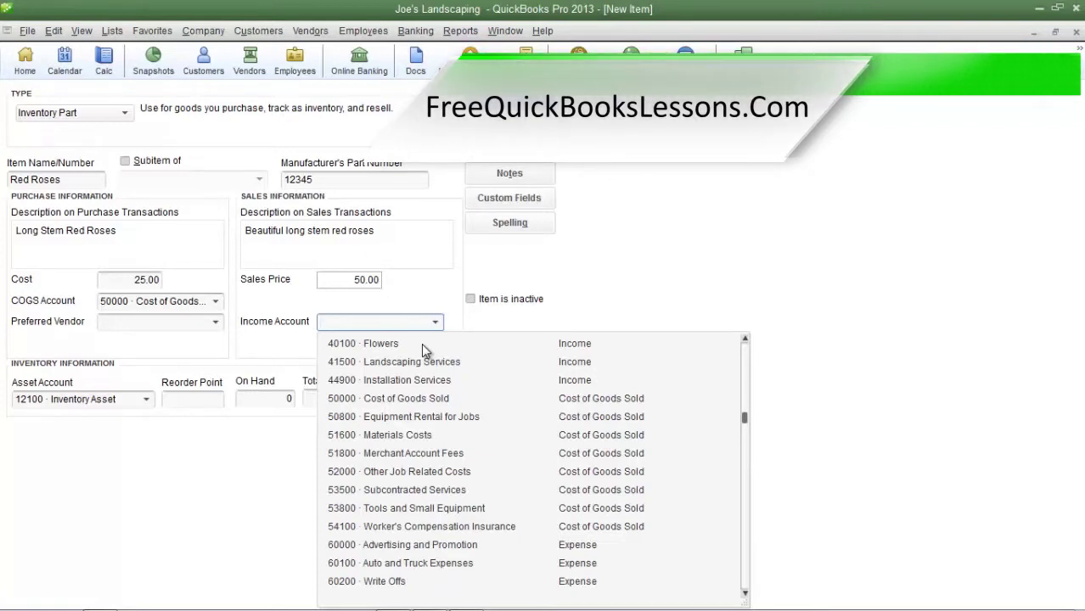
pyautogui.click(421, 343)
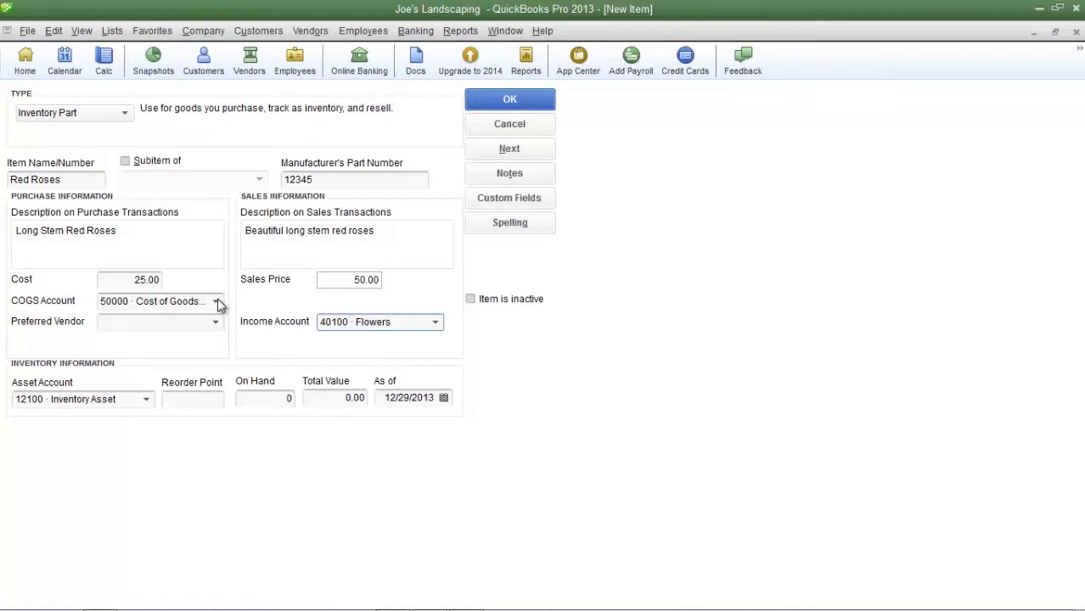
pyautogui.click(196, 322)
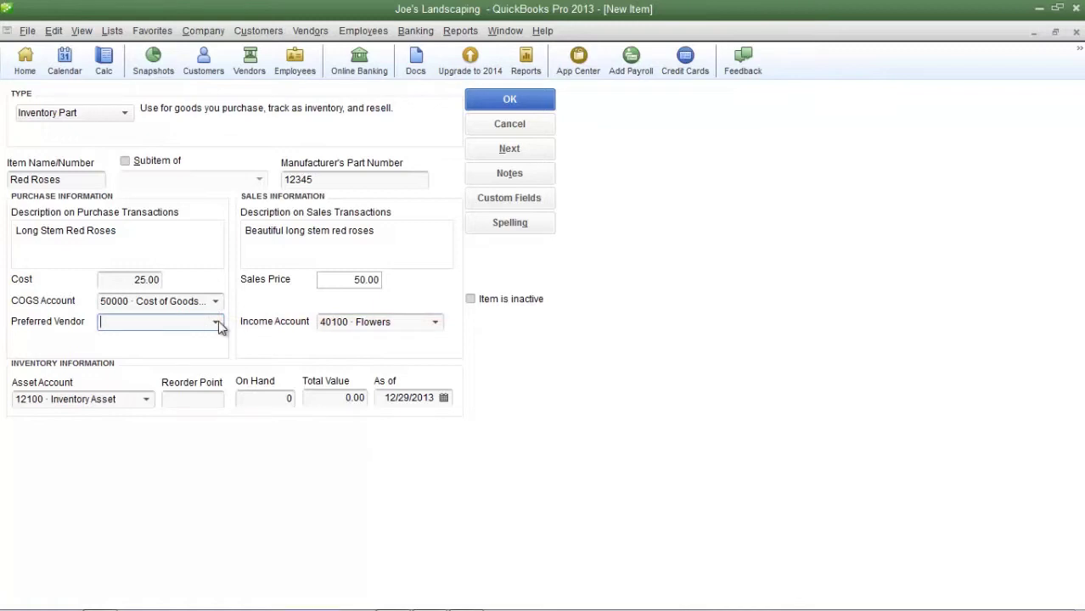
# Set the reorder point to 10 and the on-hand quantity to 5, and save the item
pyautogui.click(206, 399)
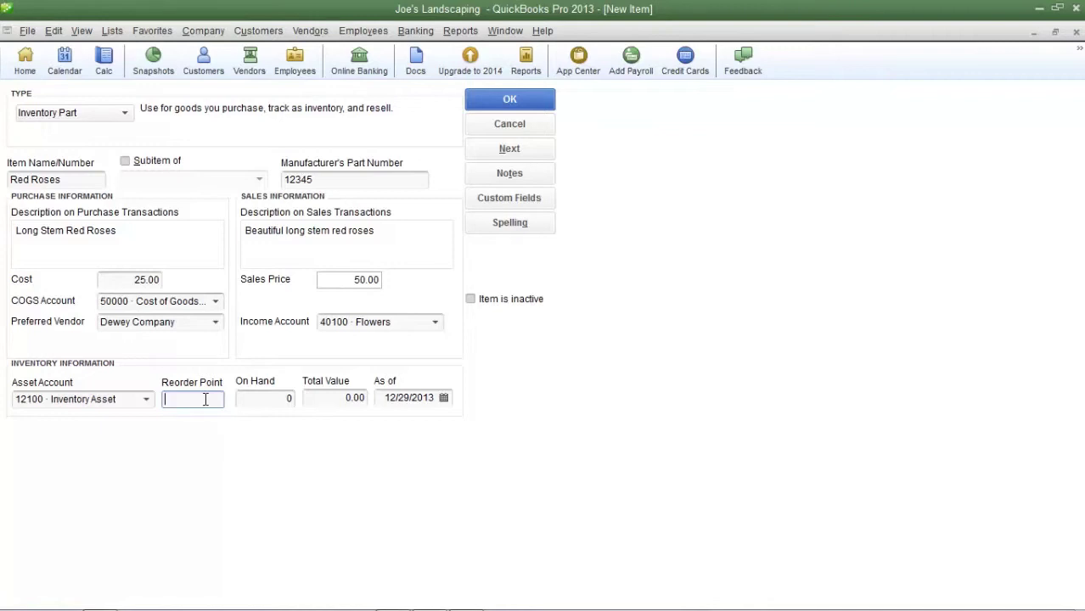
pyautogui.write('10')
pyautogui.press('Tab')
pyautogui.write('5')
pyautogui.press('Tab')
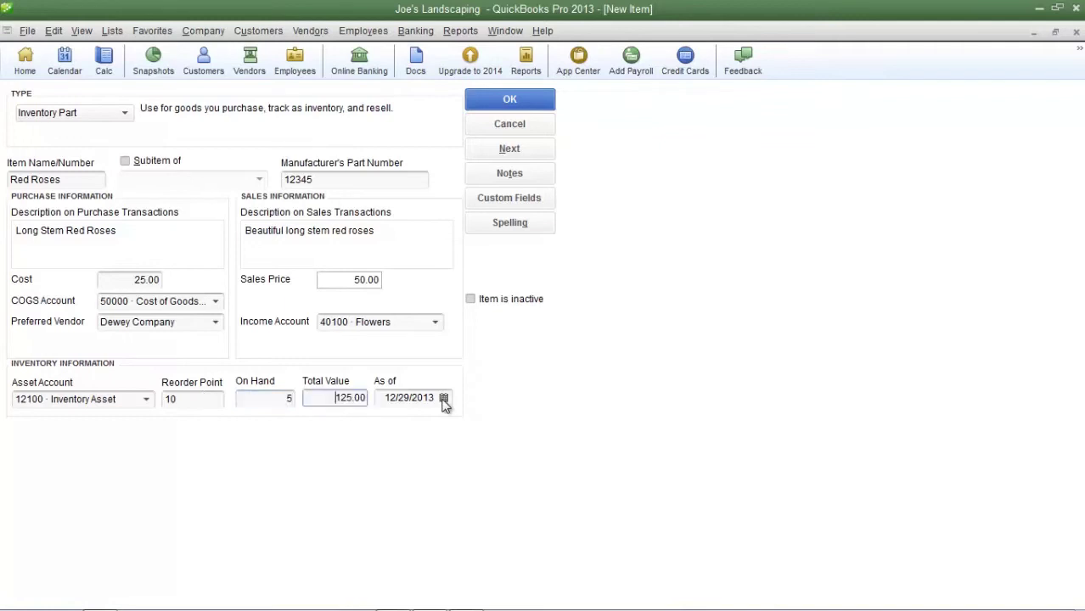
pyautogui.click(488, 102)
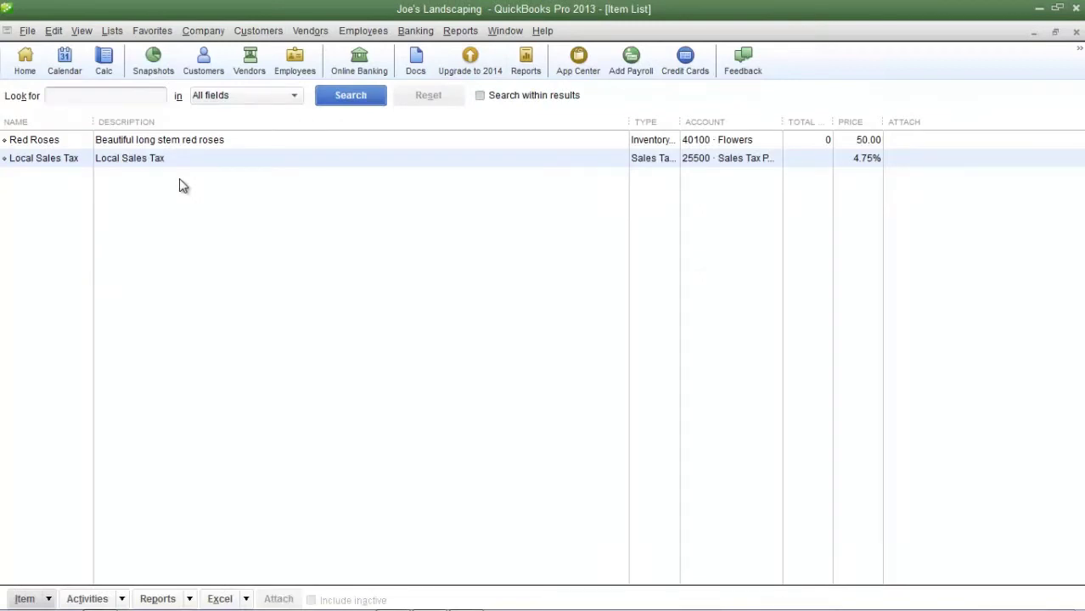
# Select the Red Roses item in the Item List
pyautogui.click(164, 145)
pyautogui.click(162, 208)
pyautogui.click(158, 146)
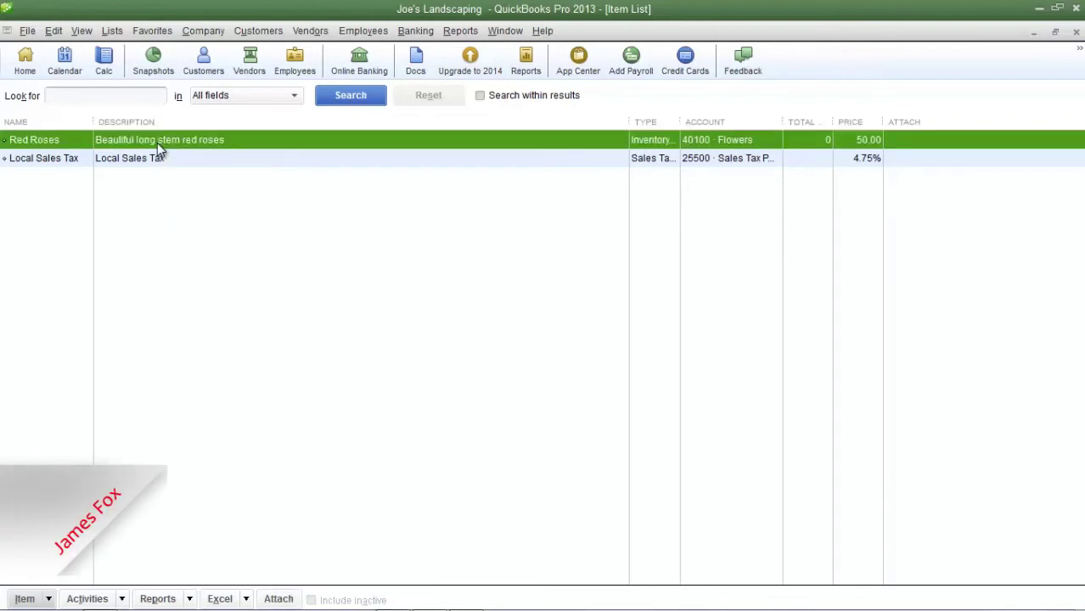